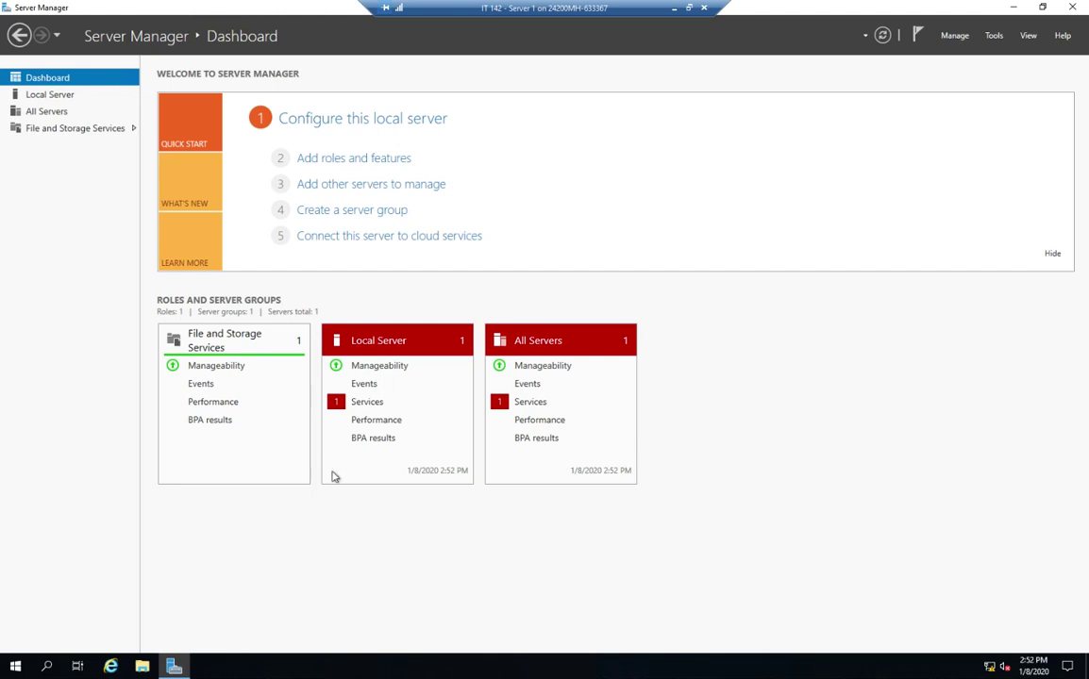
- Launch Computer Management and show the Users list under Local Users and Groups
right_click(16, 666)
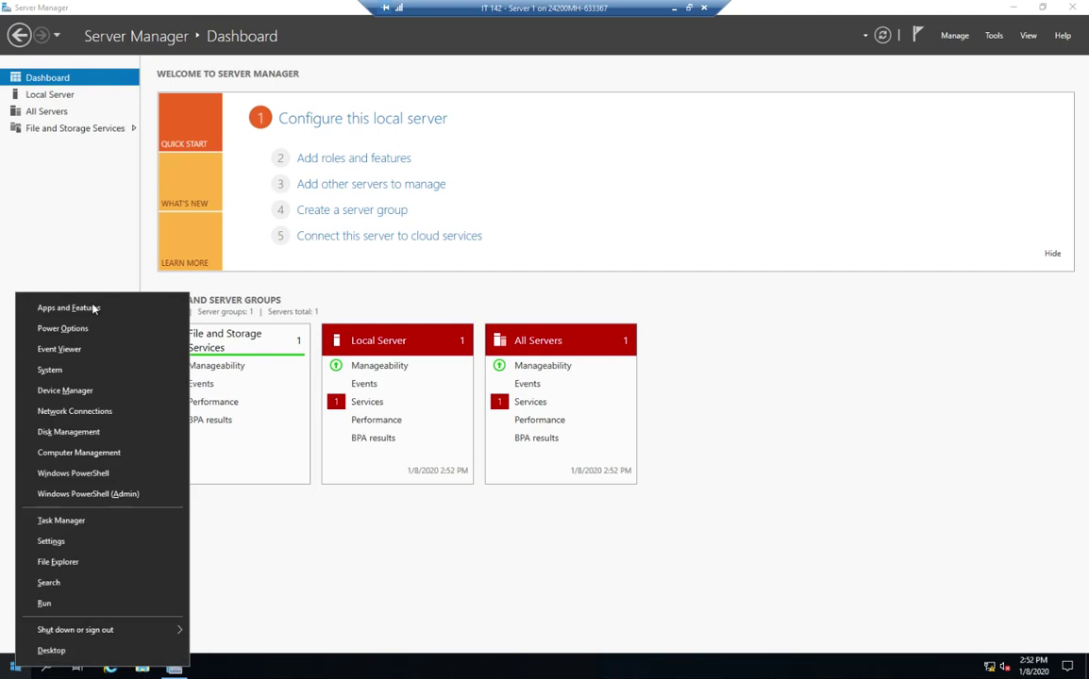
left_click(79, 453)
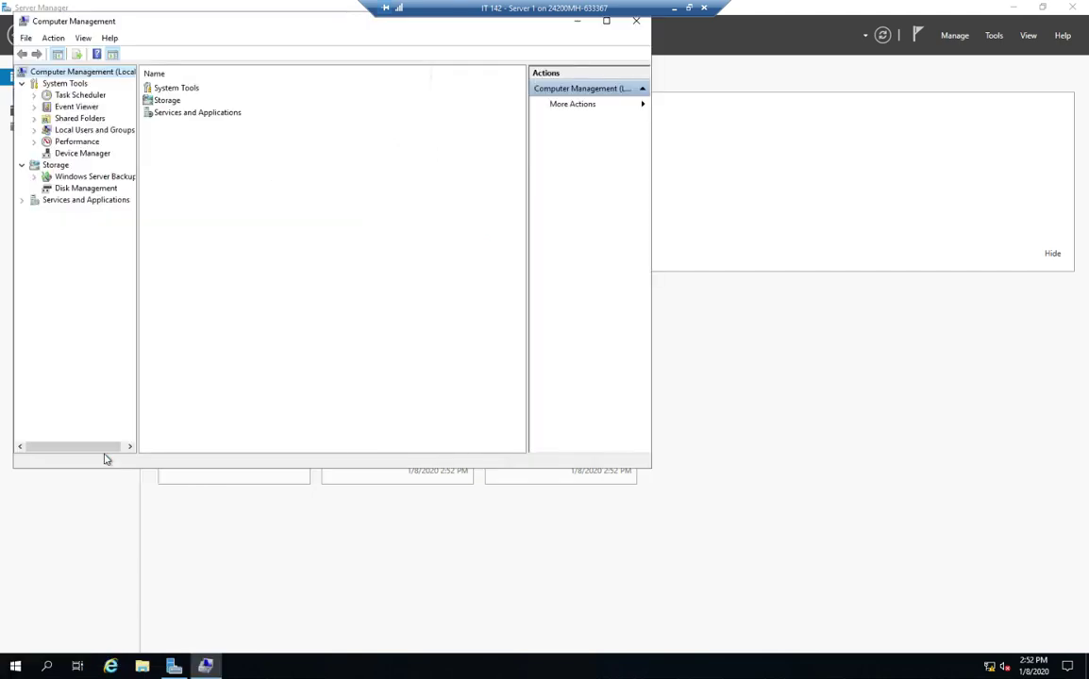
left_click(101, 131)
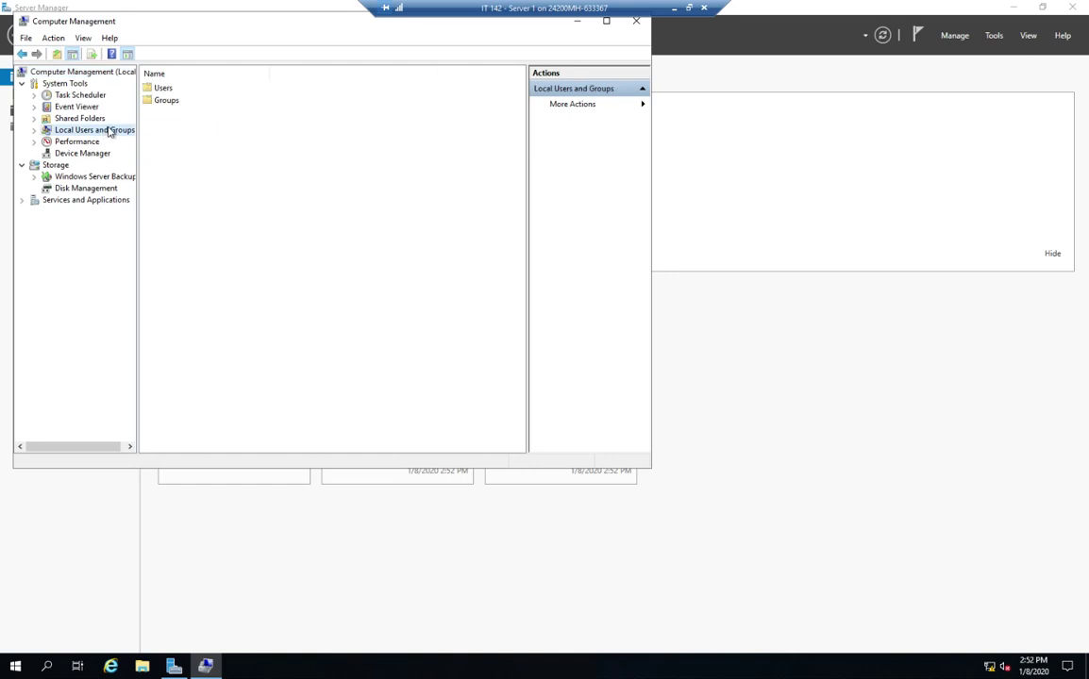
double_click(149, 88)
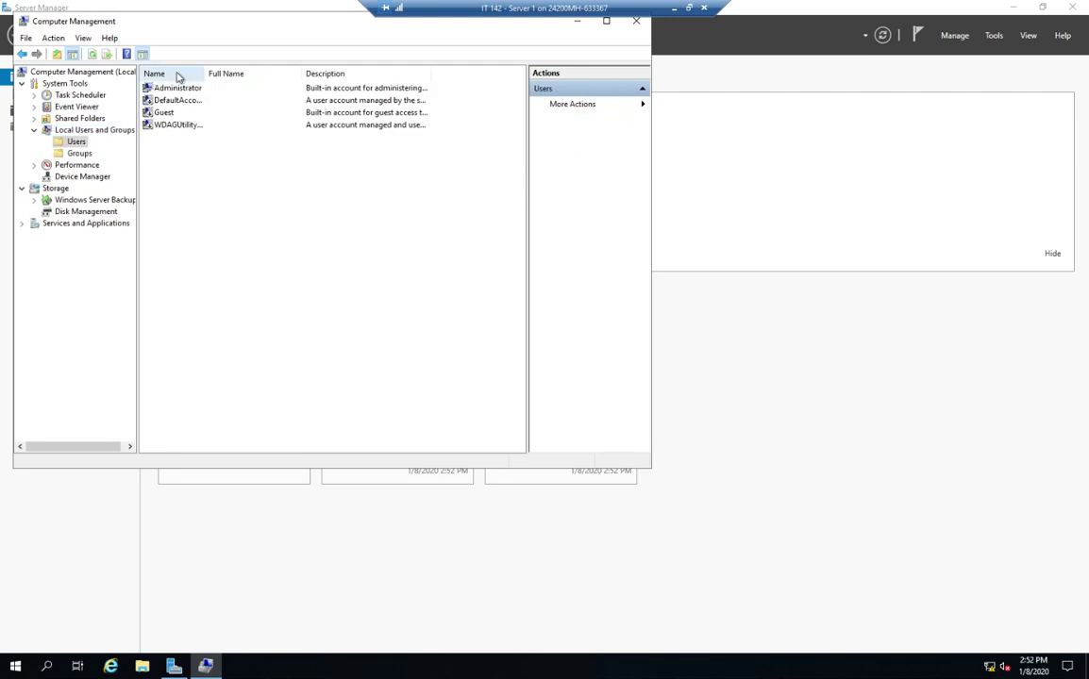
right_click(179, 204)
left_click(219, 207)
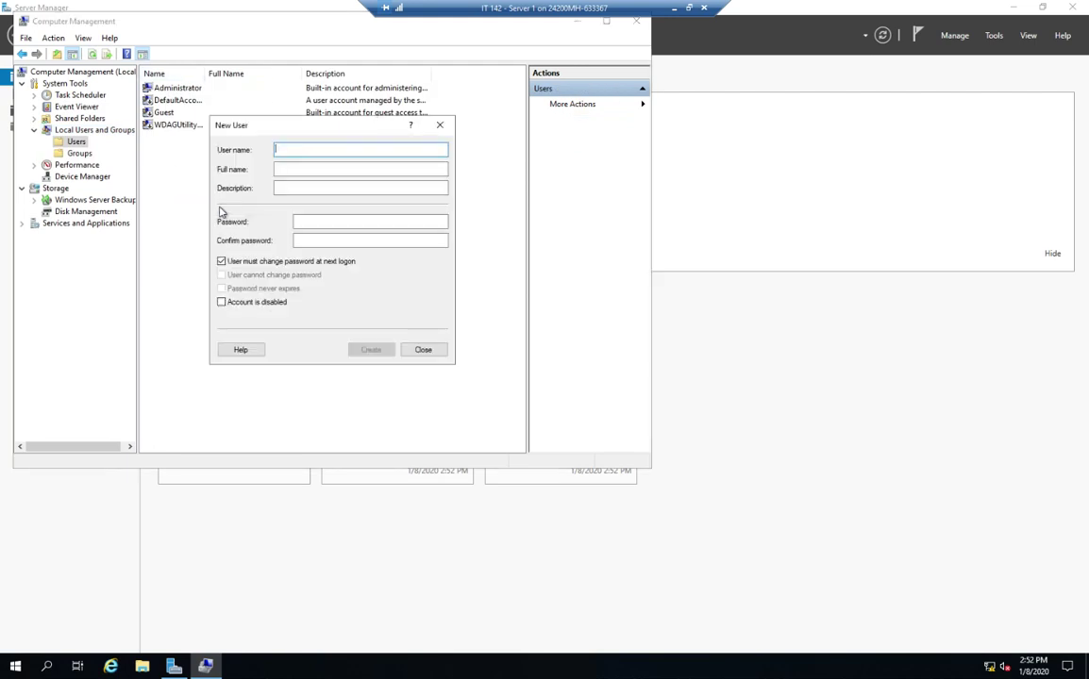
type("Tom Jone")
key("BackSpace")
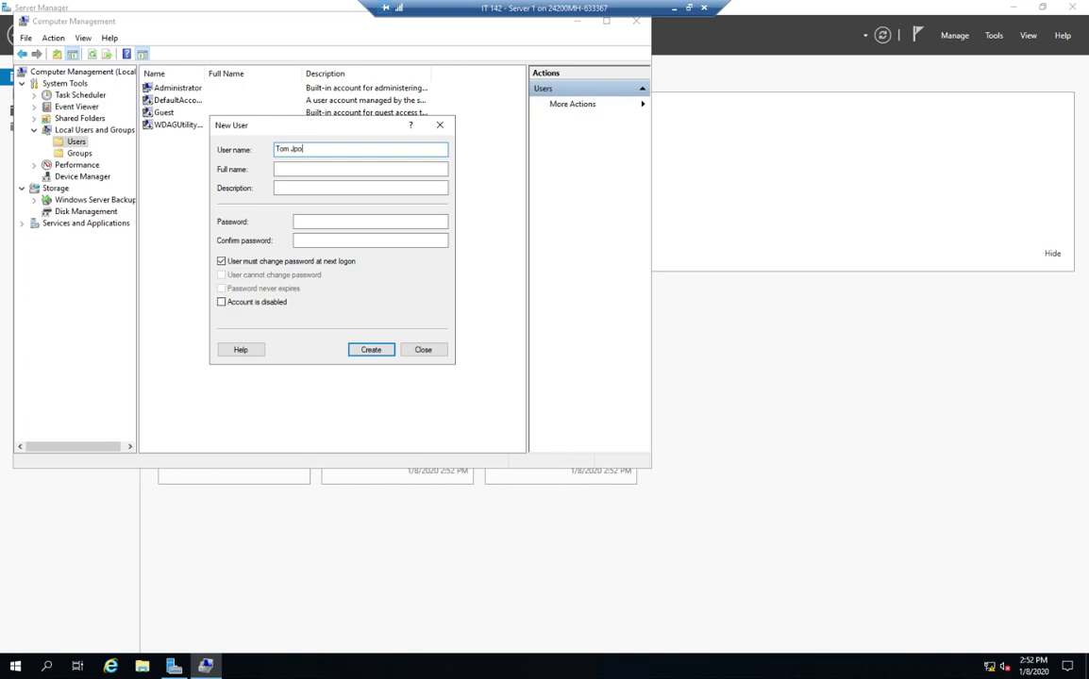
key("BackSpace")
key("BackSpace")
type("ones")
key("Tab")
key("shift+Tab")
key("Tab")
- Enter and confirm the account password, turn off the forced password change, and create the account
key("Tab")
key("Tab")
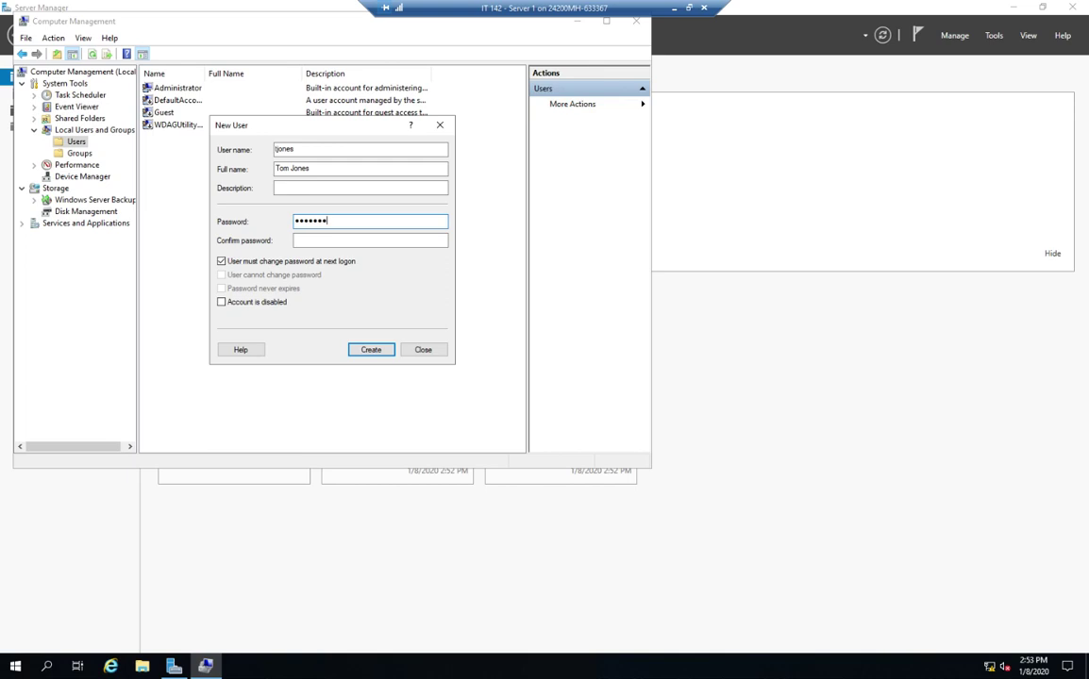
key("Tab")
key("Tab")
key("space")
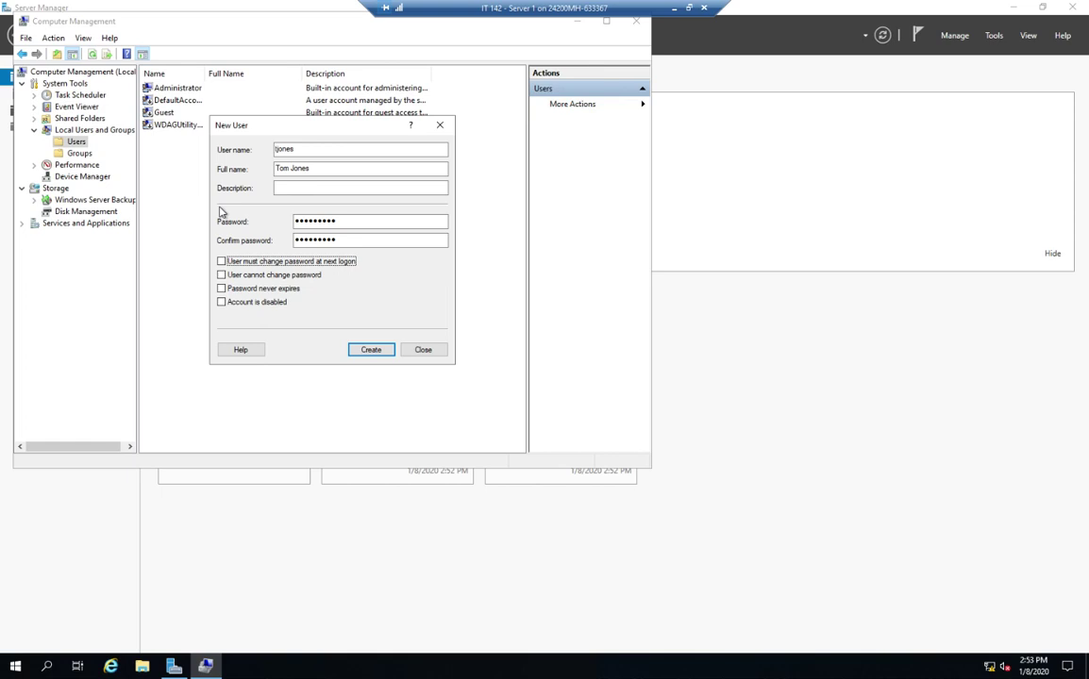
left_click(364, 352)
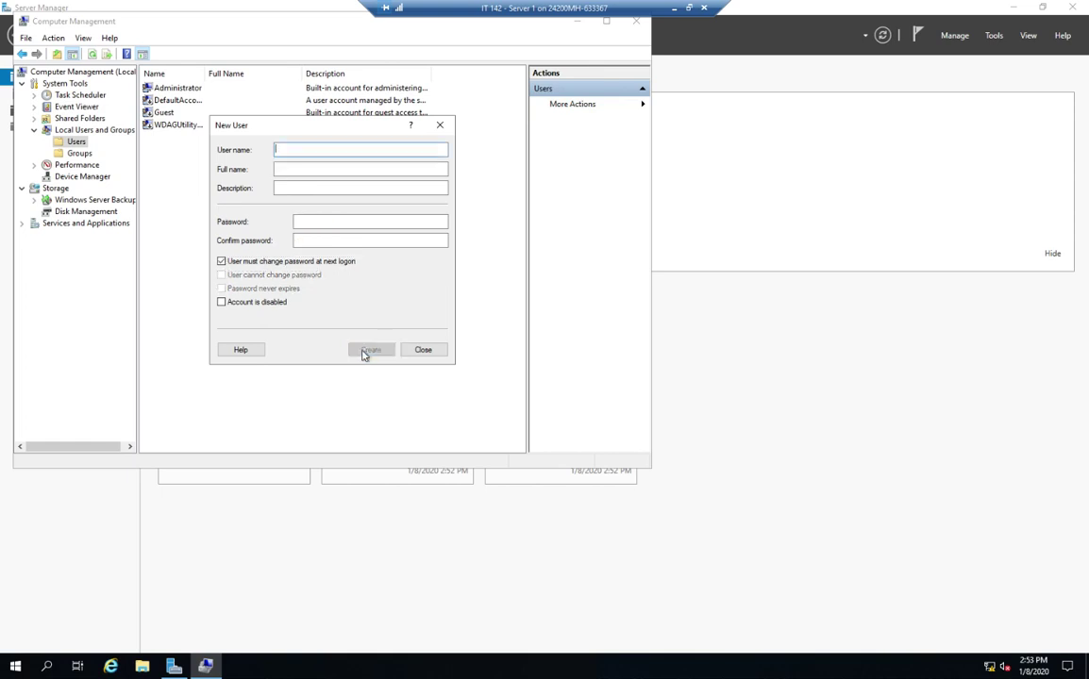
left_click(423, 349)
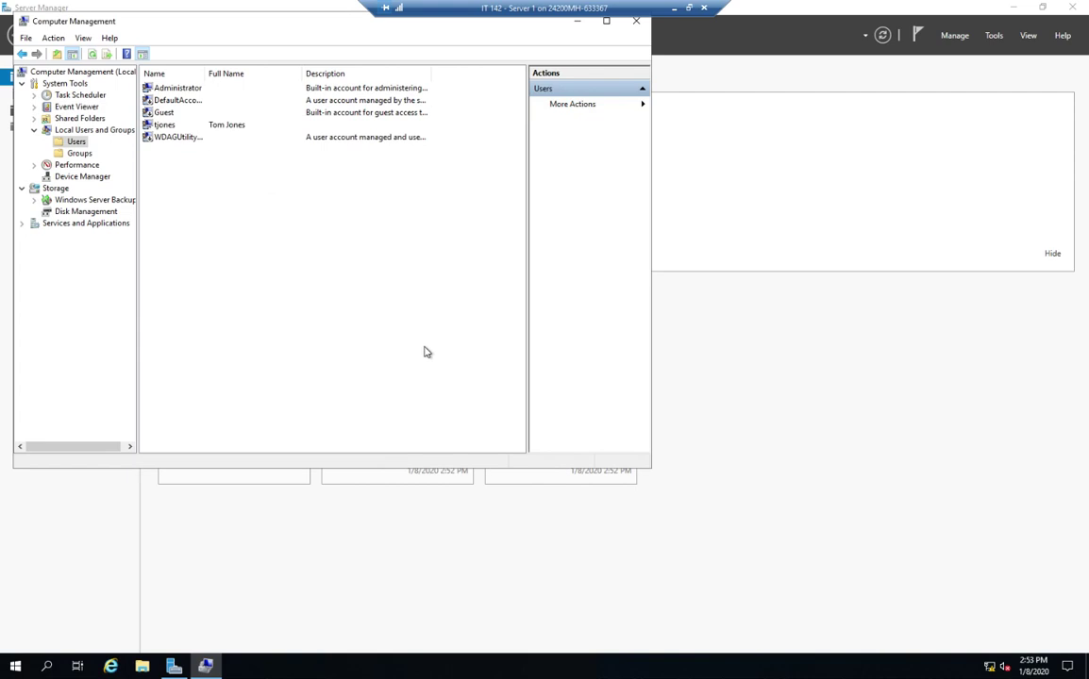
double_click(179, 129)
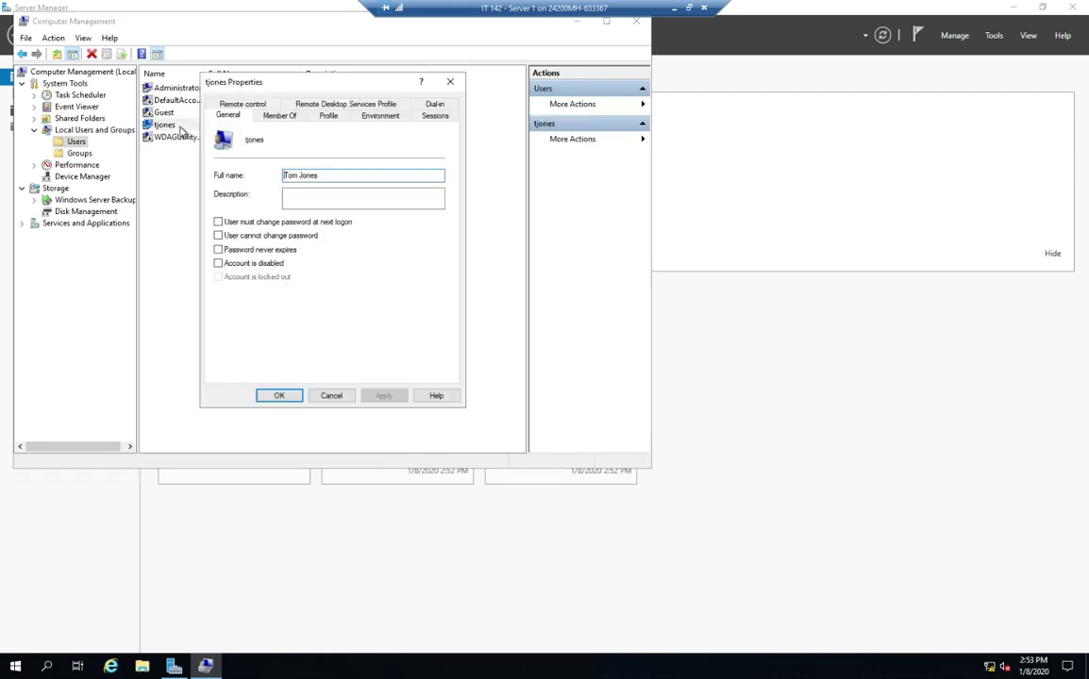
left_click(279, 116)
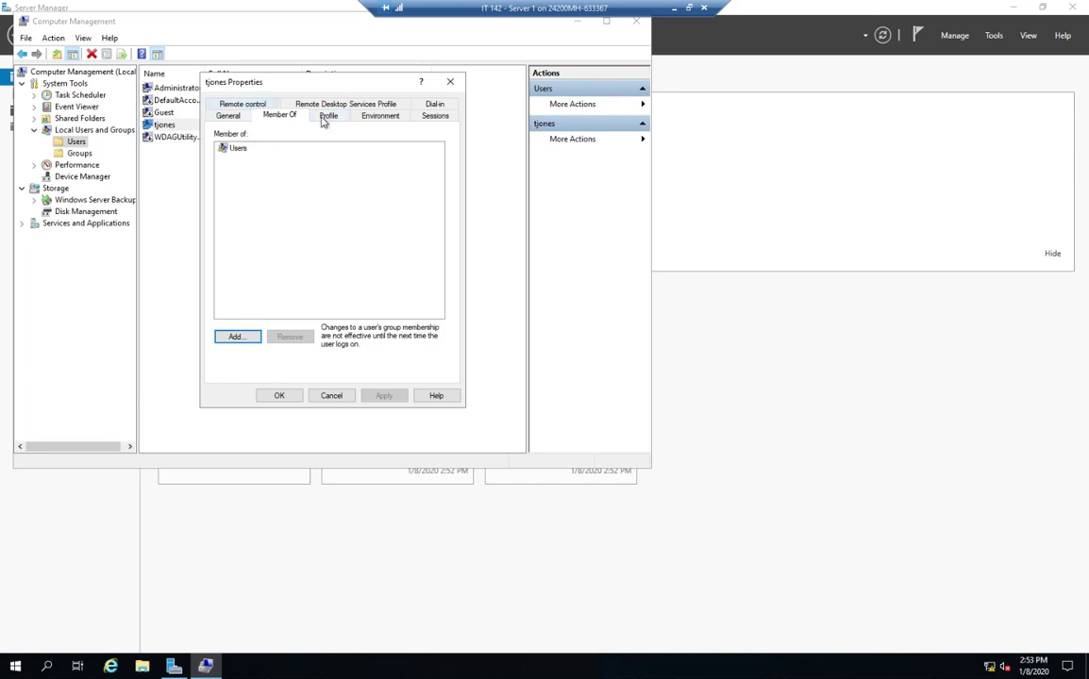
left_click(241, 338)
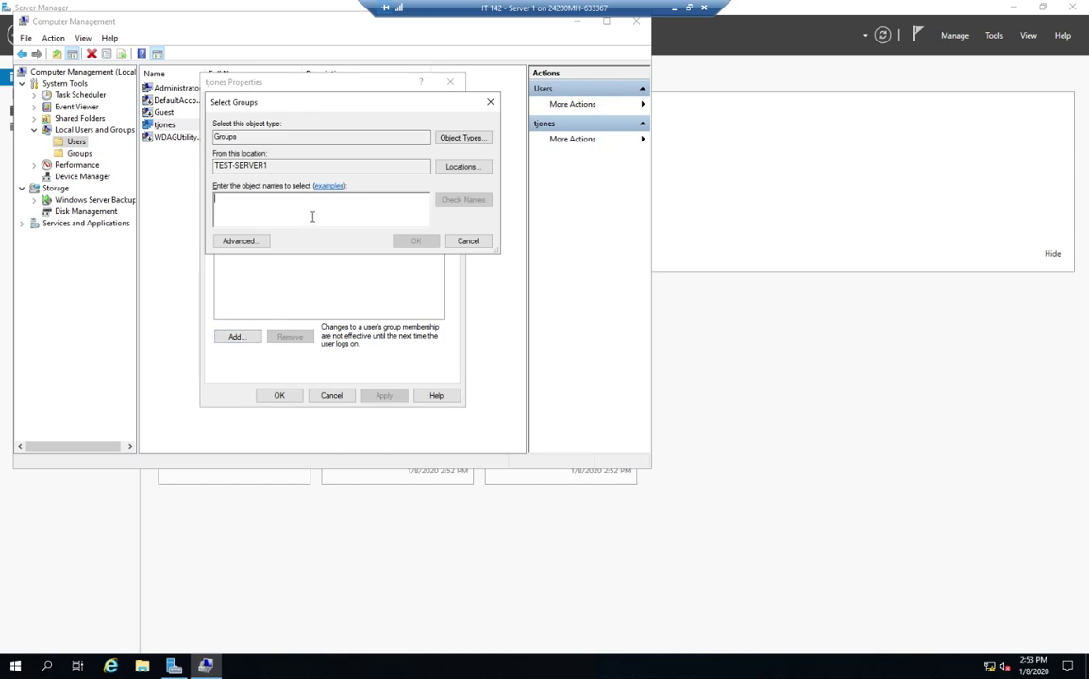
type("administrat")
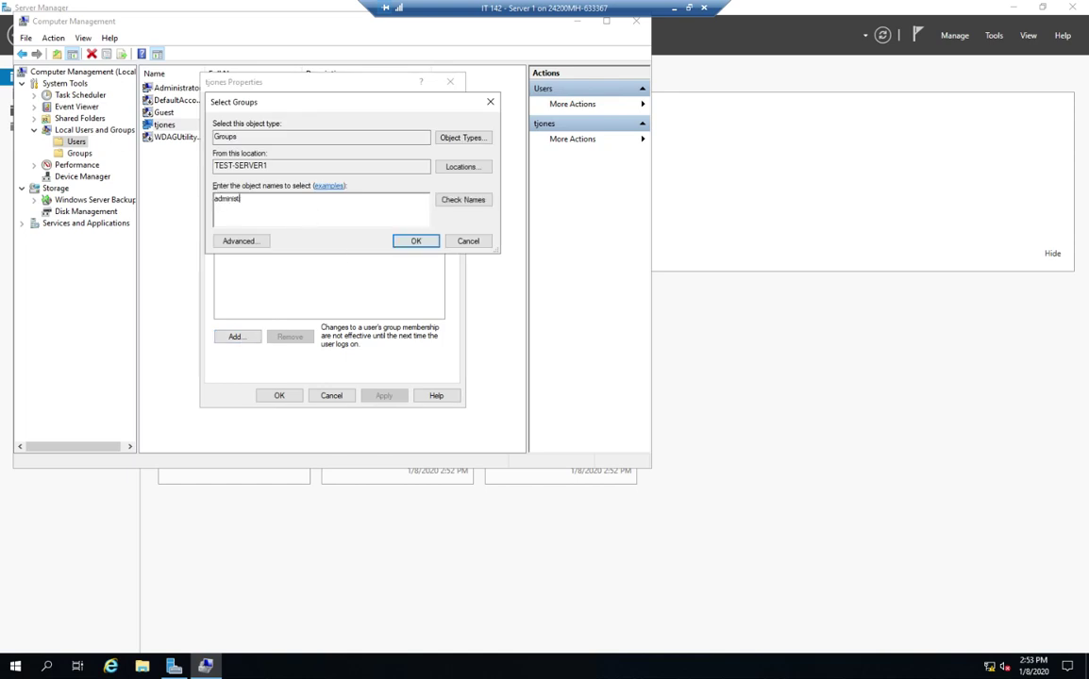
type("ors")
left_click(462, 199)
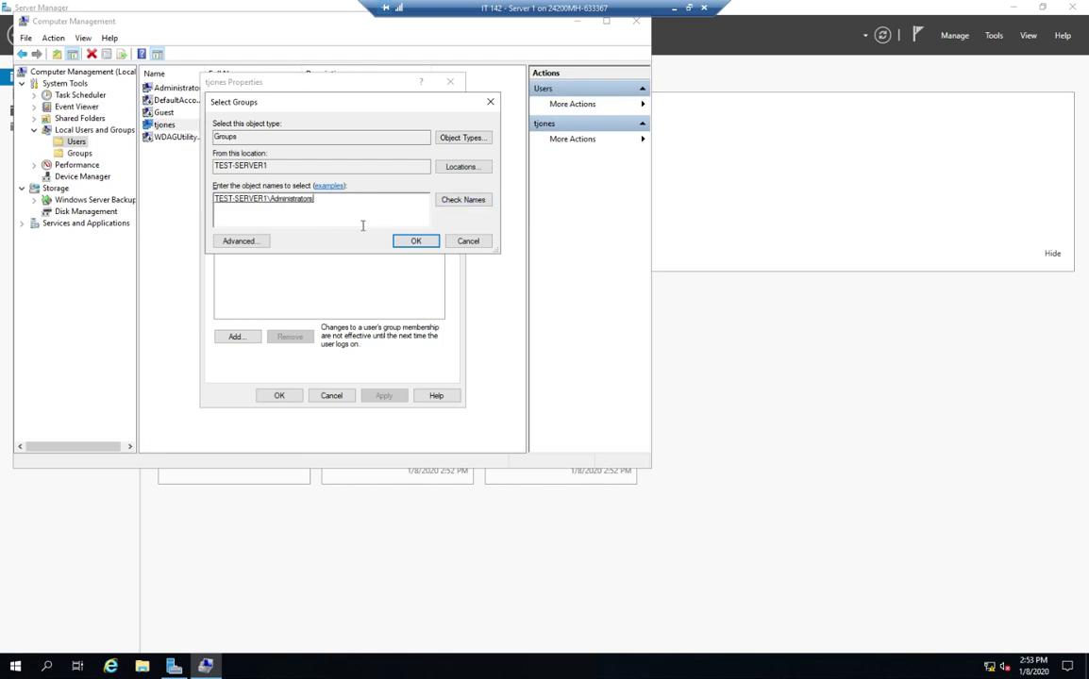
left_click(317, 199)
left_click(401, 243)
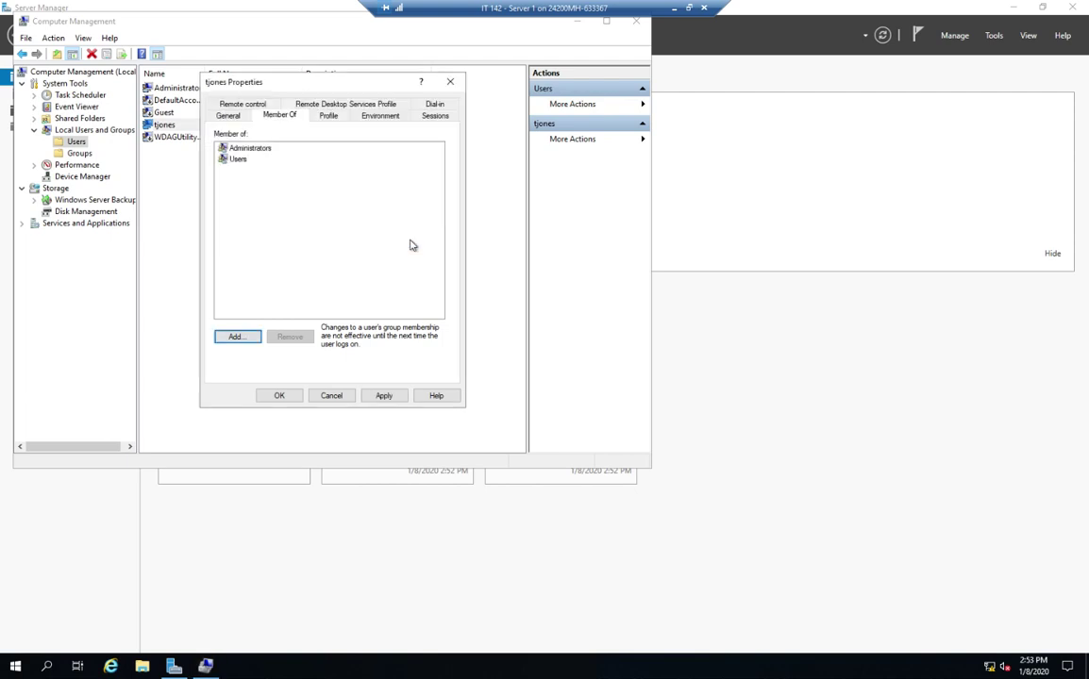
left_click(281, 395)
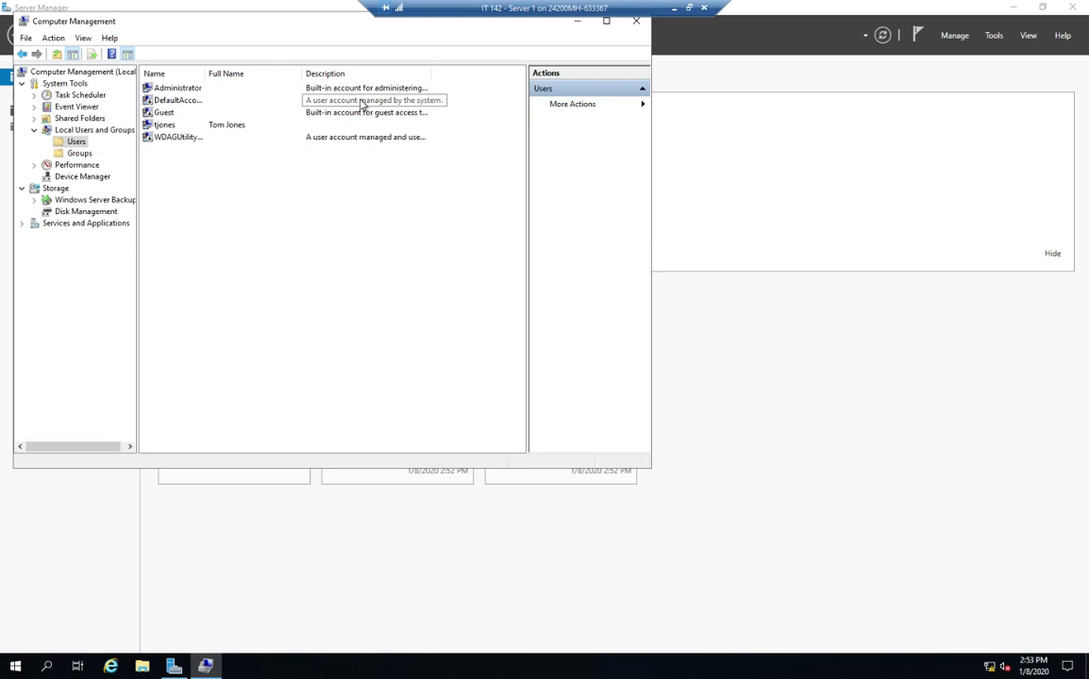
- From the Groups list, create a new local group named Management
left_click(80, 154)
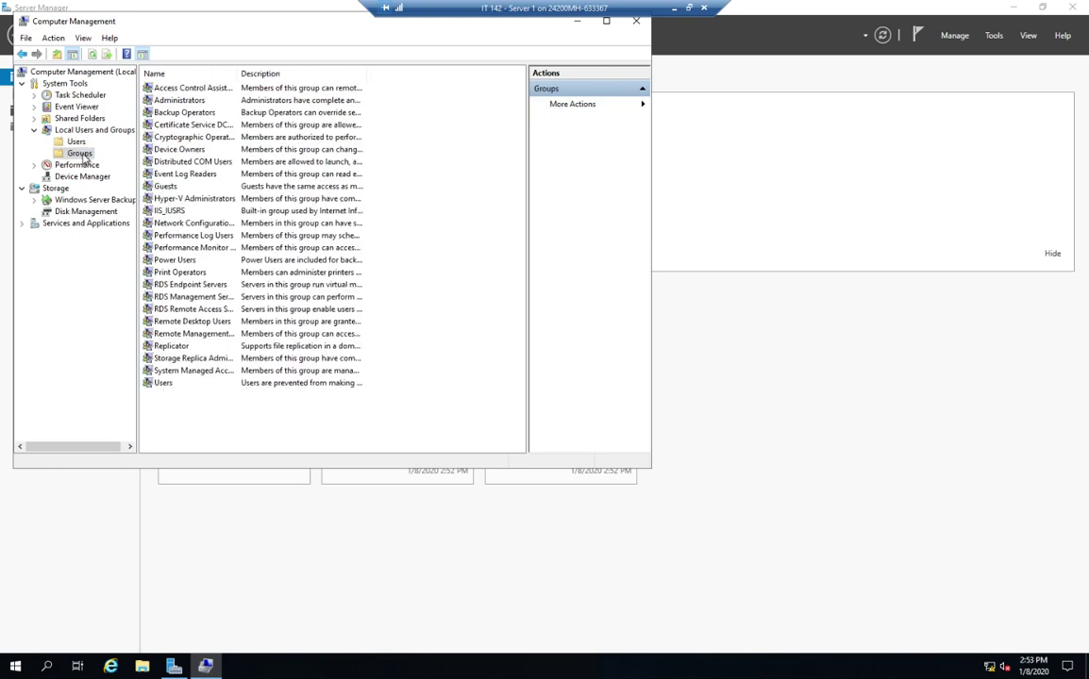
left_click(78, 141)
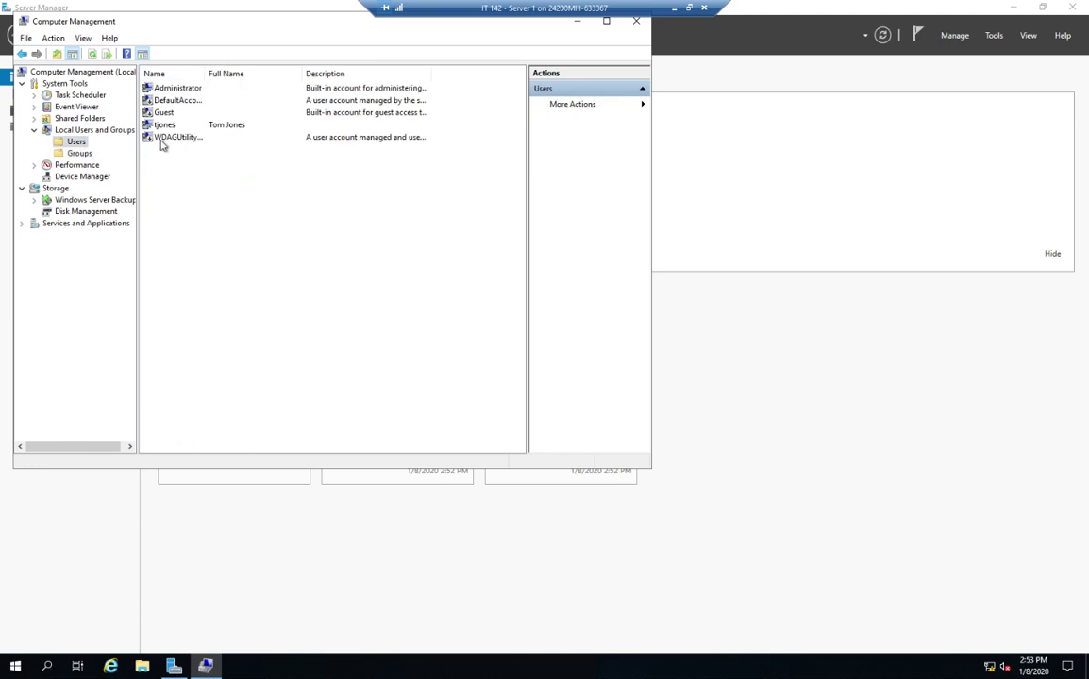
left_click(79, 153)
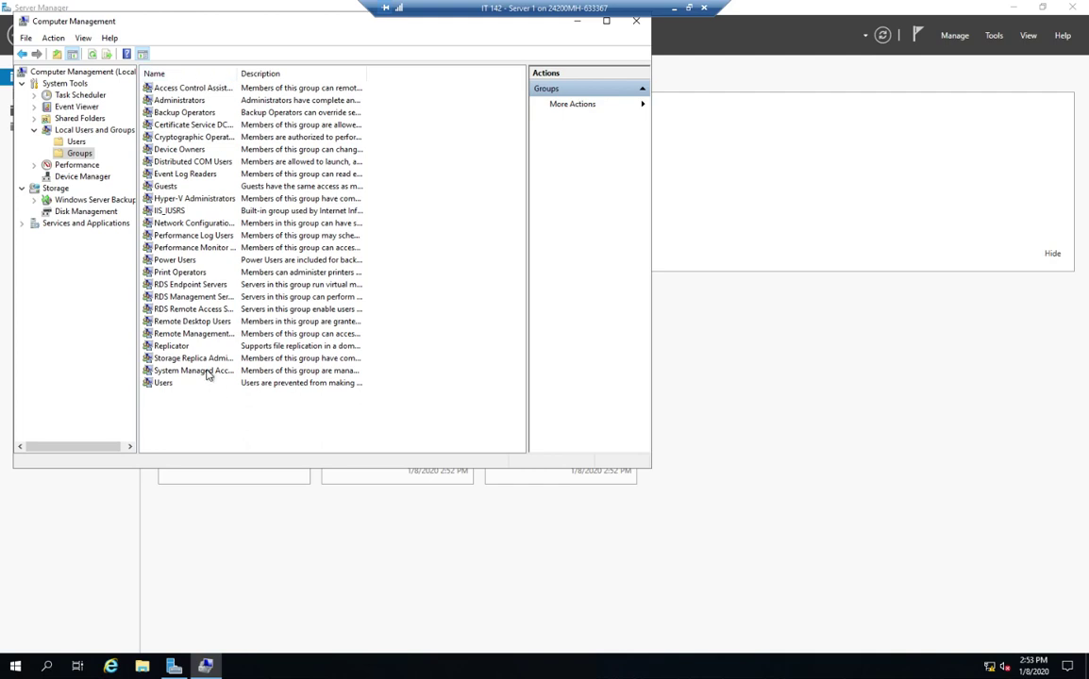
right_click(186, 412)
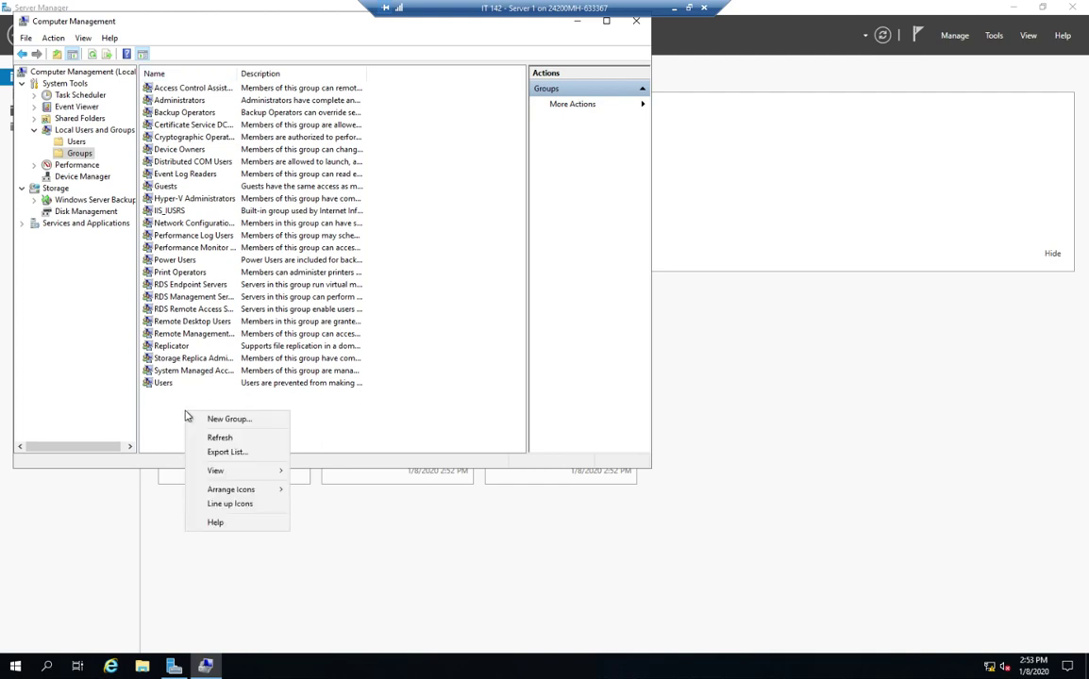
left_click(225, 419)
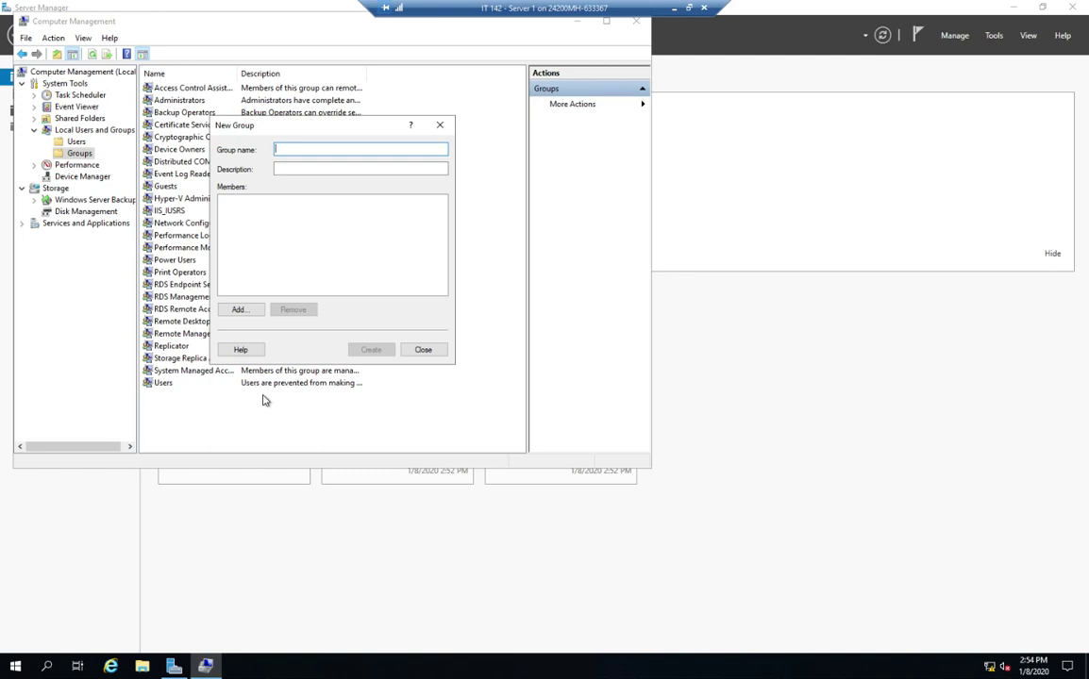
type("Managemen")
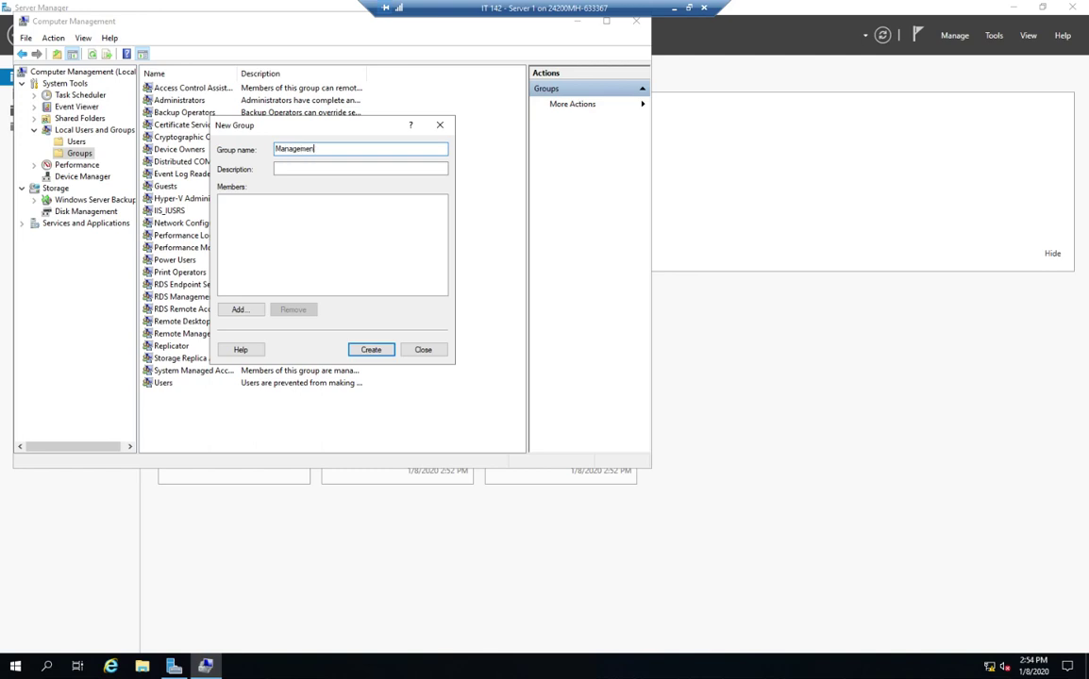
type("t")
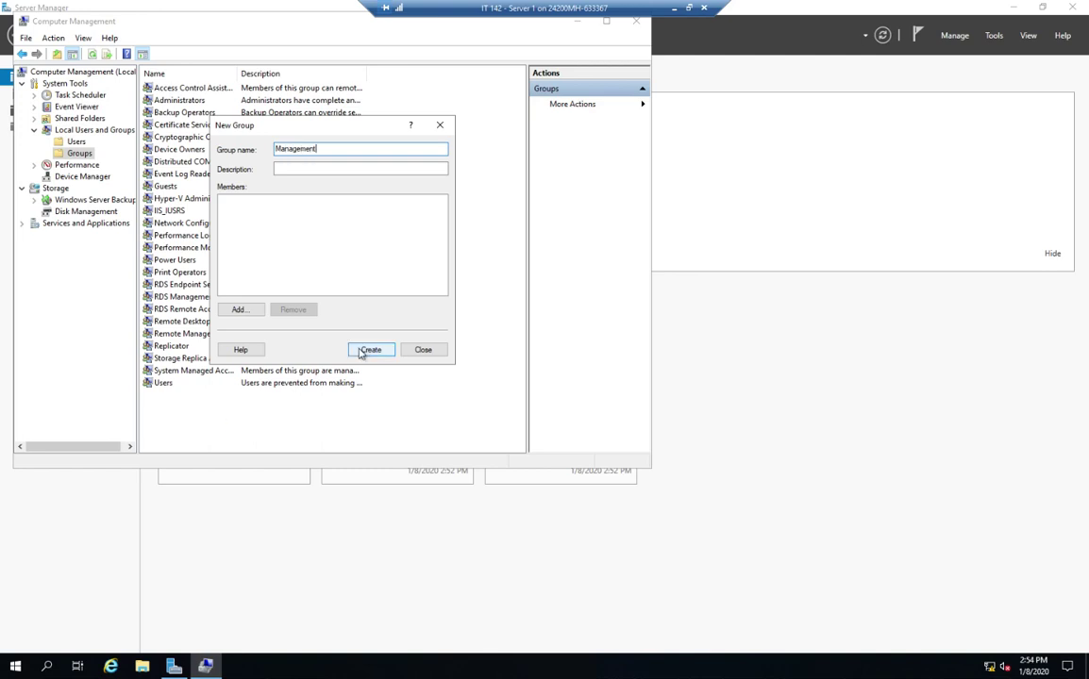
left_click(368, 349)
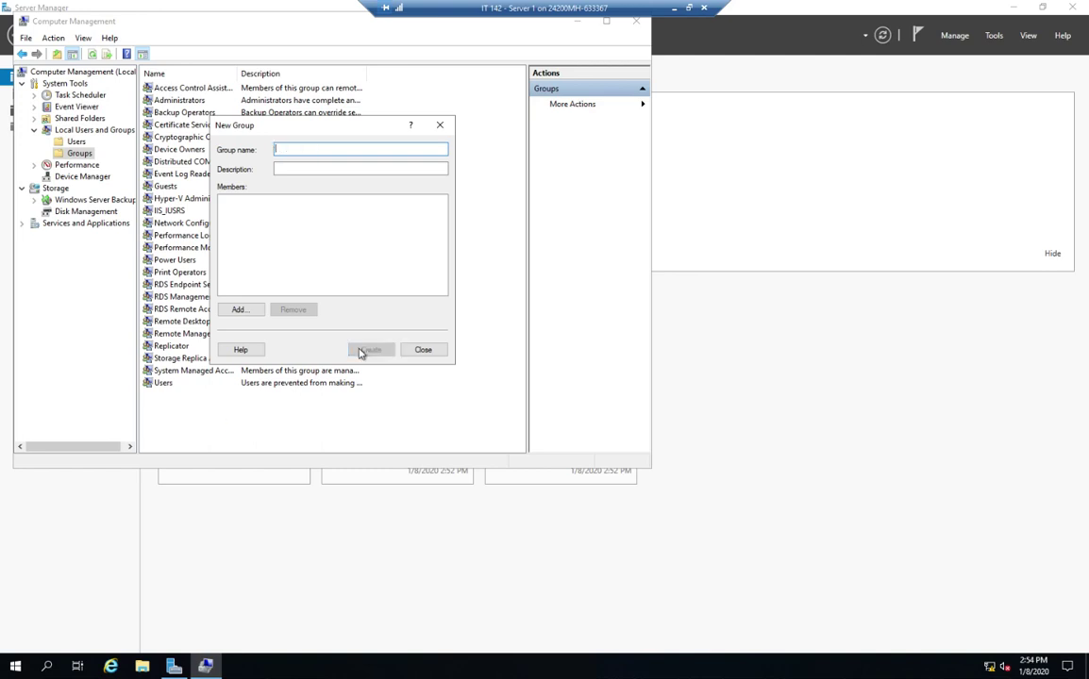
left_click(412, 350)
double_click(192, 396)
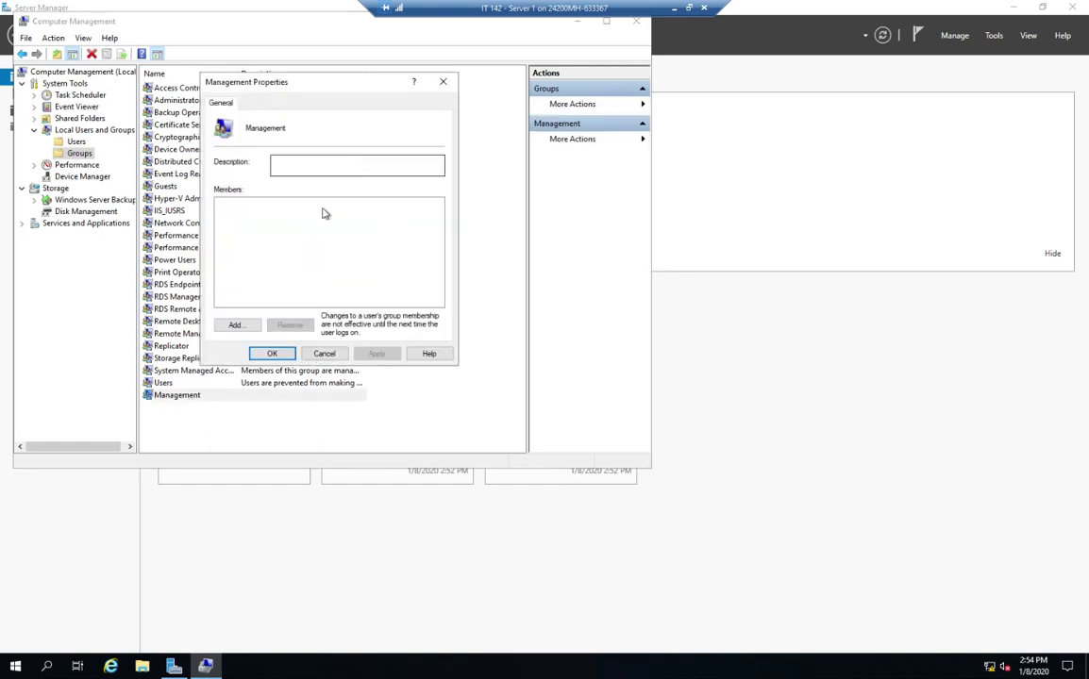
left_click(227, 327)
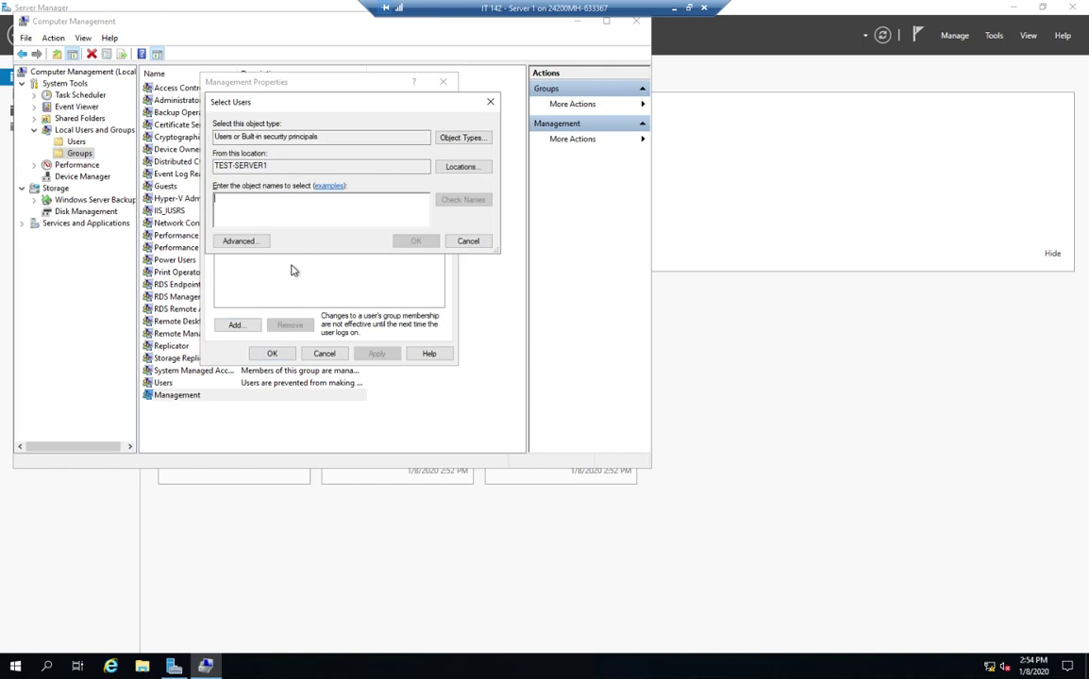
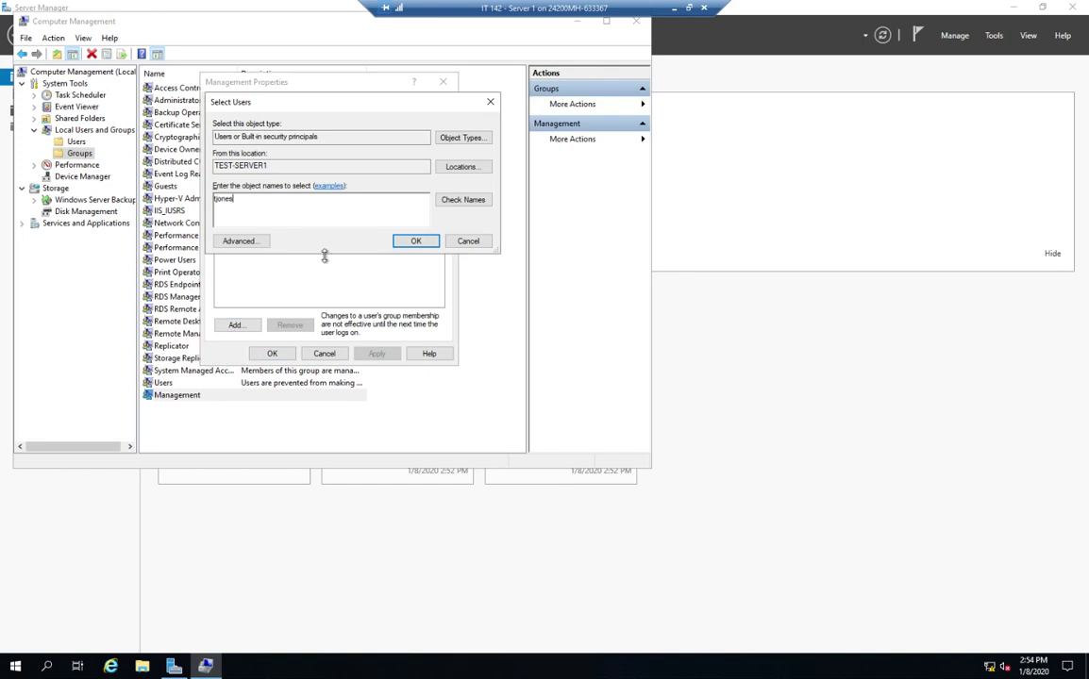
left_click(454, 202)
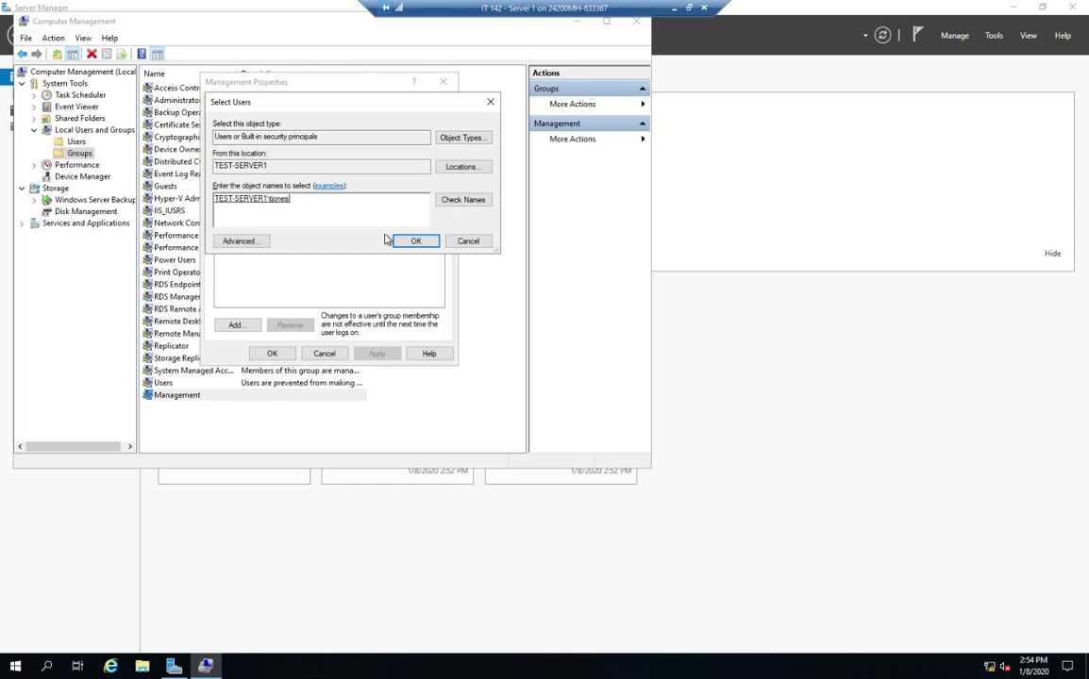
left_click(413, 241)
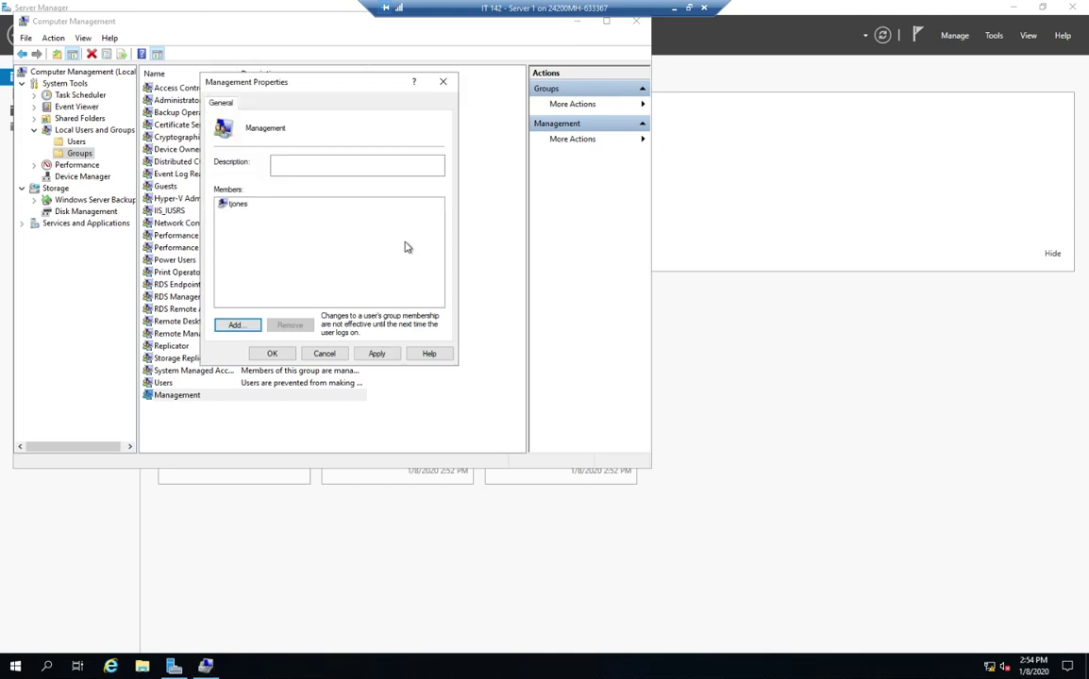
left_click(376, 354)
left_click(273, 353)
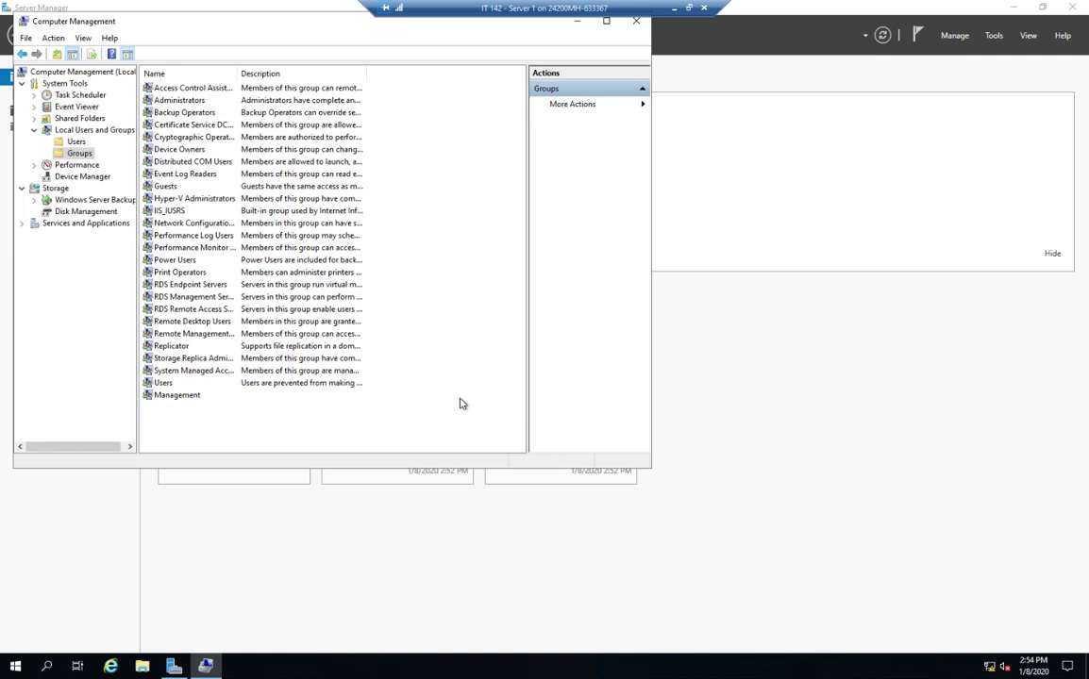
- Delete the Management group
right_click(184, 396)
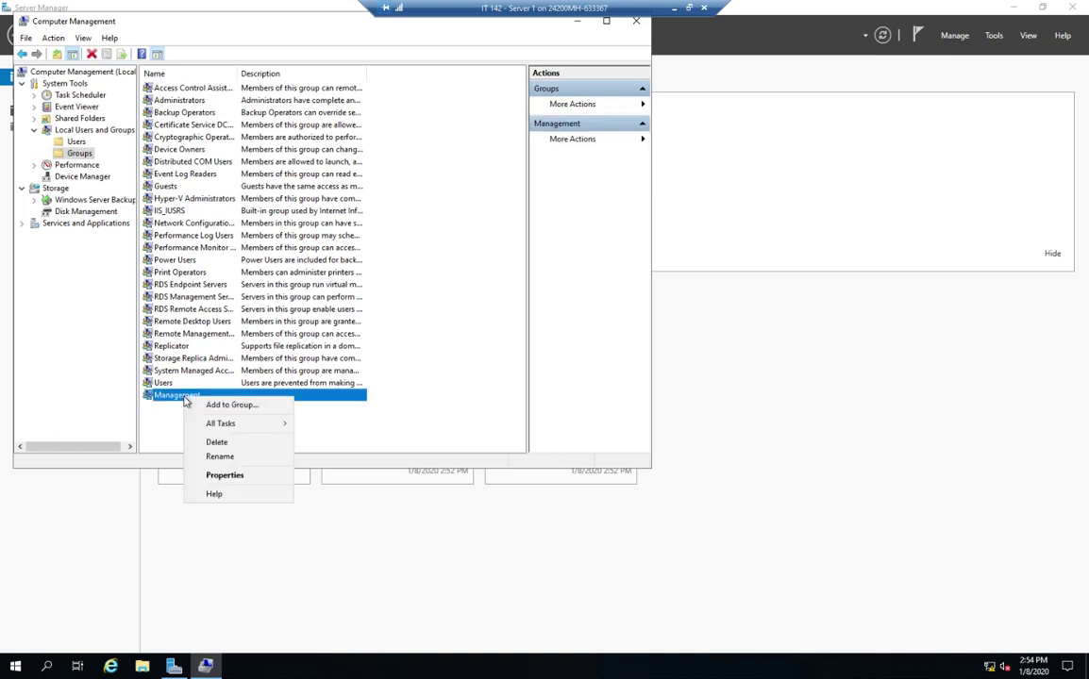
left_click(219, 442)
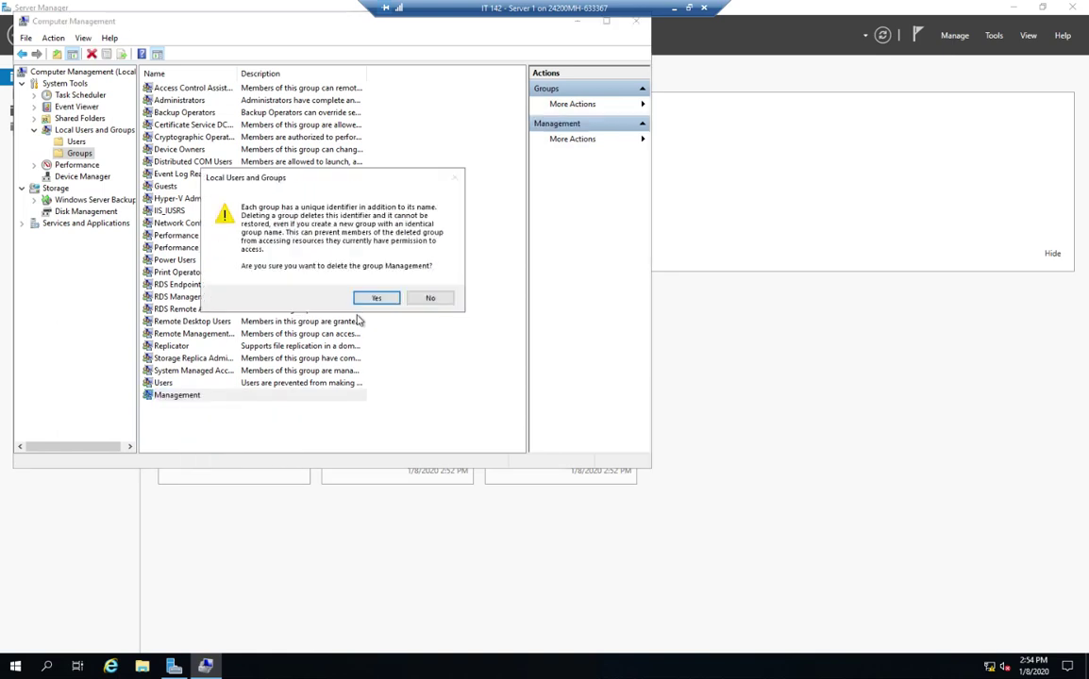
left_click(370, 298)
left_click(77, 142)
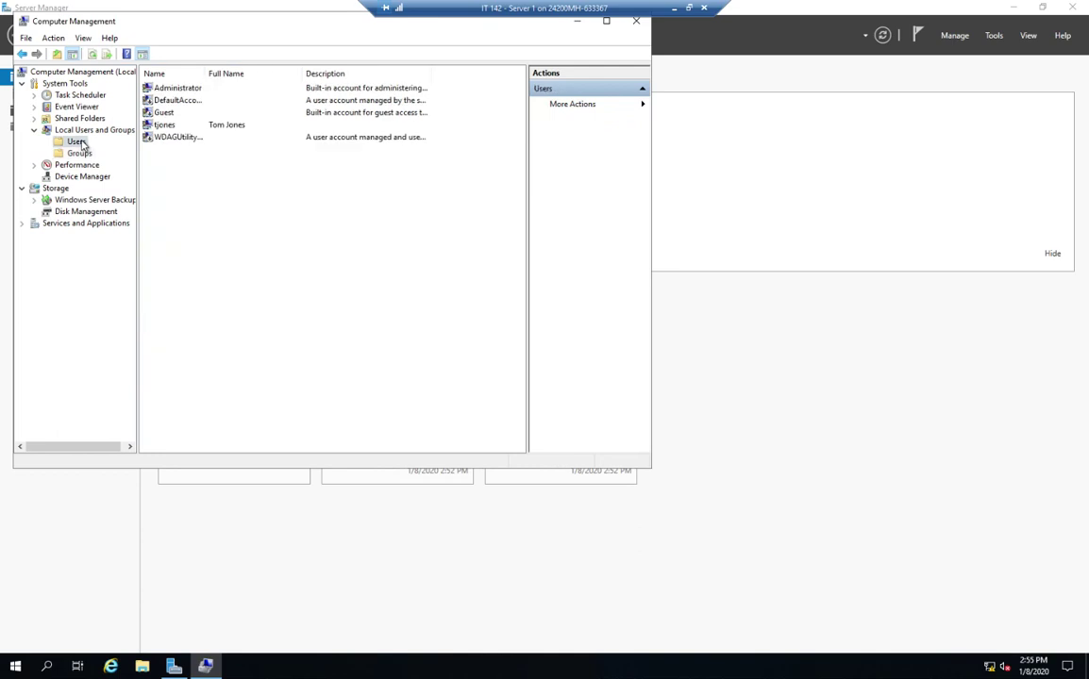
right_click(166, 126)
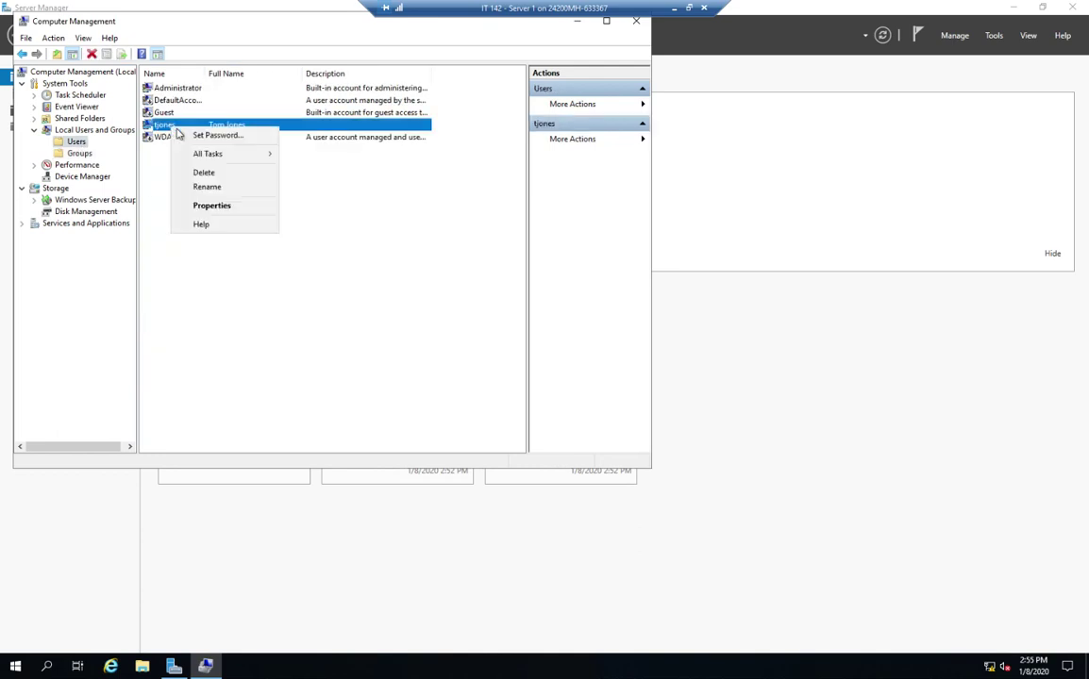
left_click(204, 173)
left_click(368, 293)
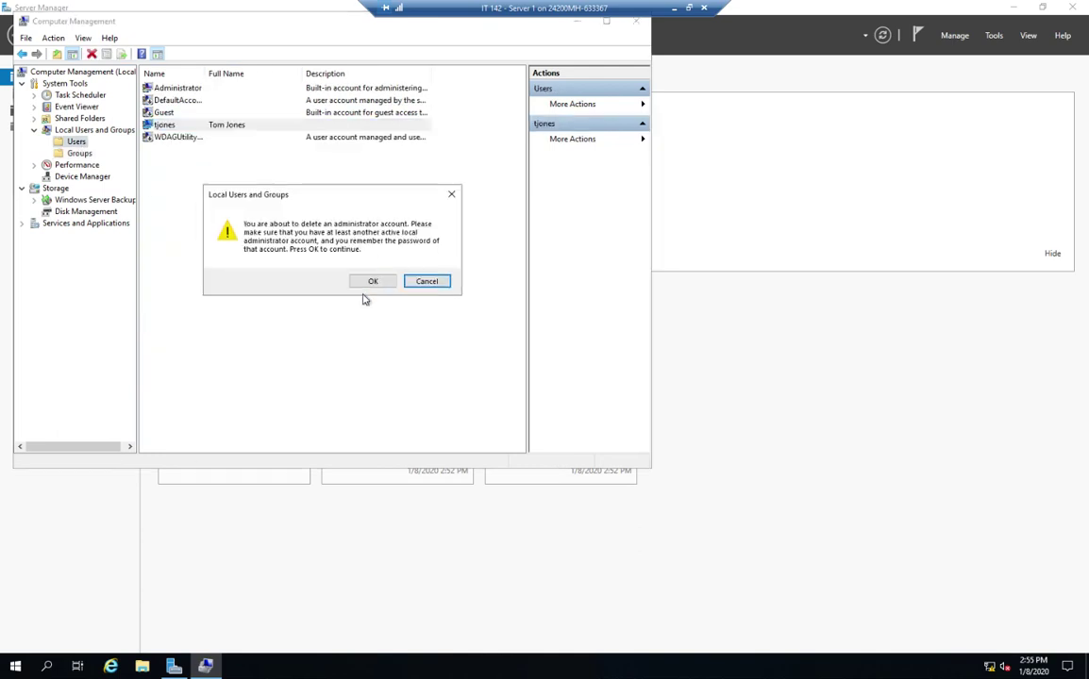
left_click(360, 285)
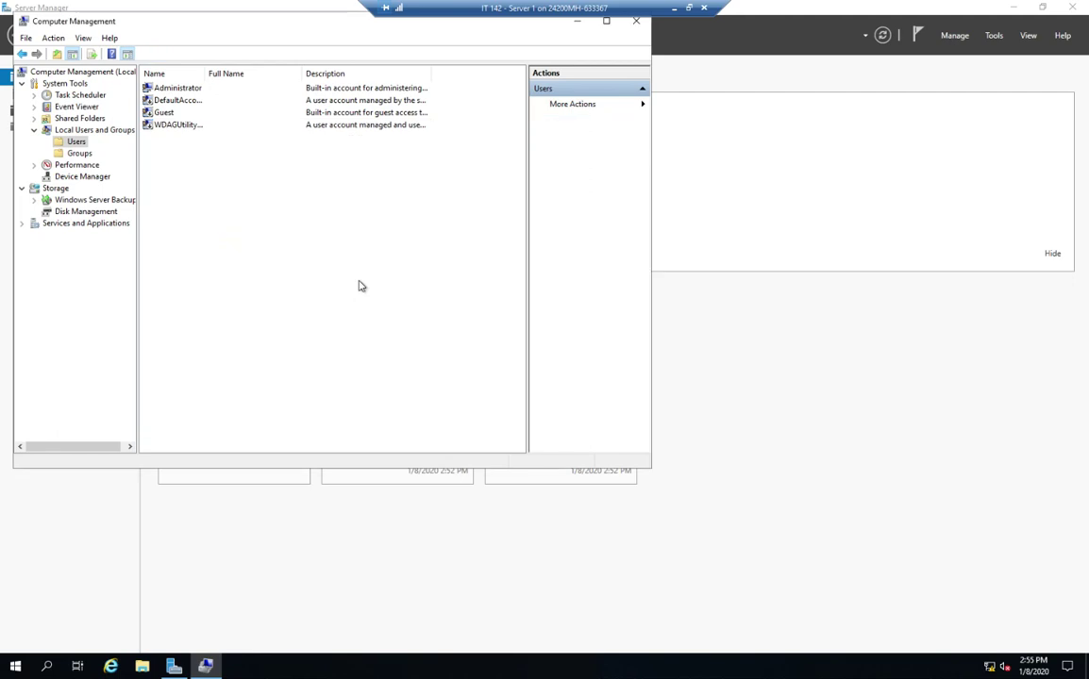